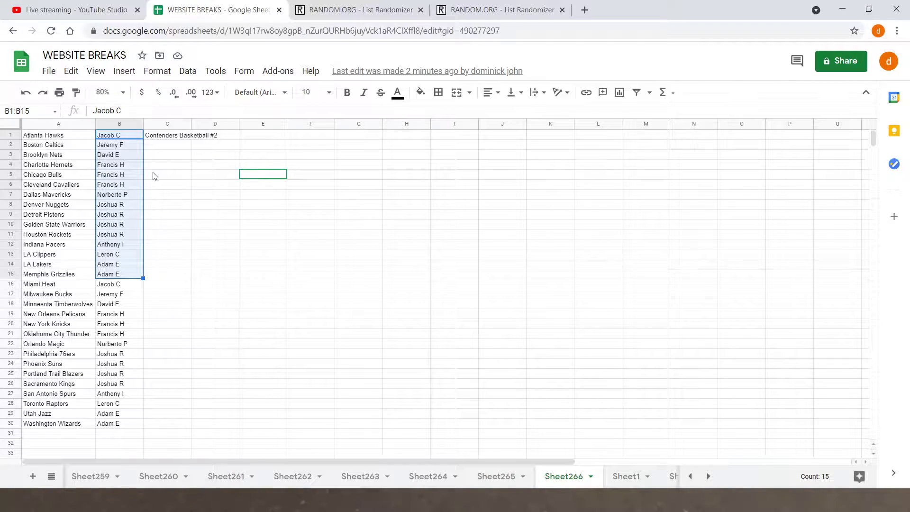
- Copy the participant names in B1:B30 and paste them into the first RANDOM.ORG List Randomizer form
left_click(153, 176)
left_click(120, 137)
left_click_drag(121, 137, 127, 423)
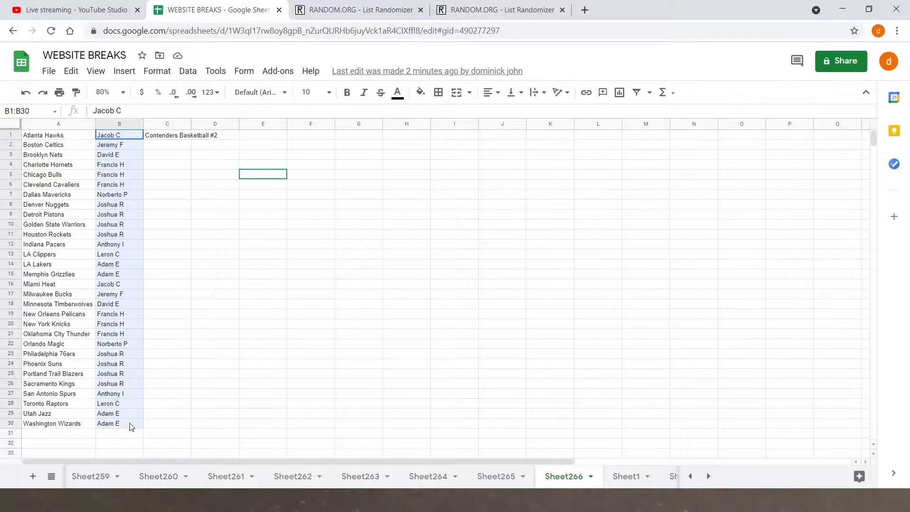
right_click(127, 423)
left_click(159, 108)
left_click(360, 10)
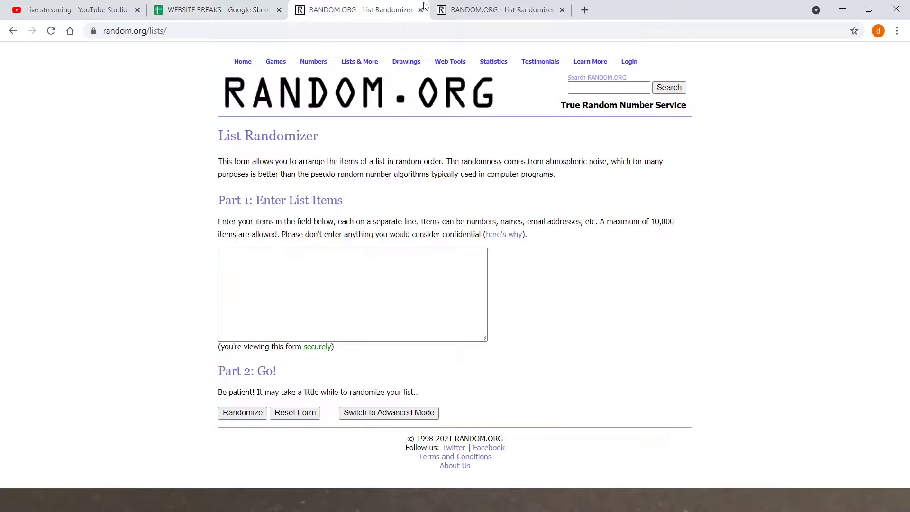
left_click(250, 254)
key("ctrl+v")
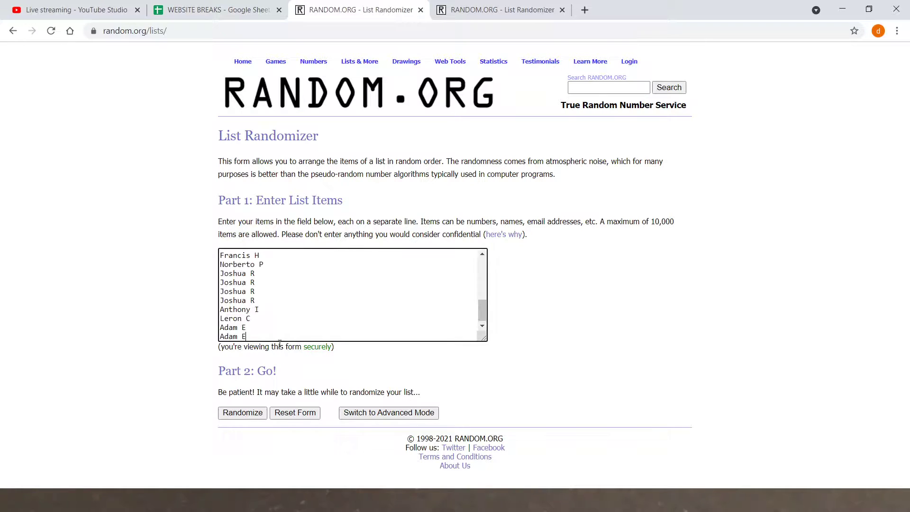
scroll(352, 293, "up", 4)
- Copy the team names in A1:A30 of the Google Sheet into the second RANDOM.ORG List Randomizer form
left_click(218, 9)
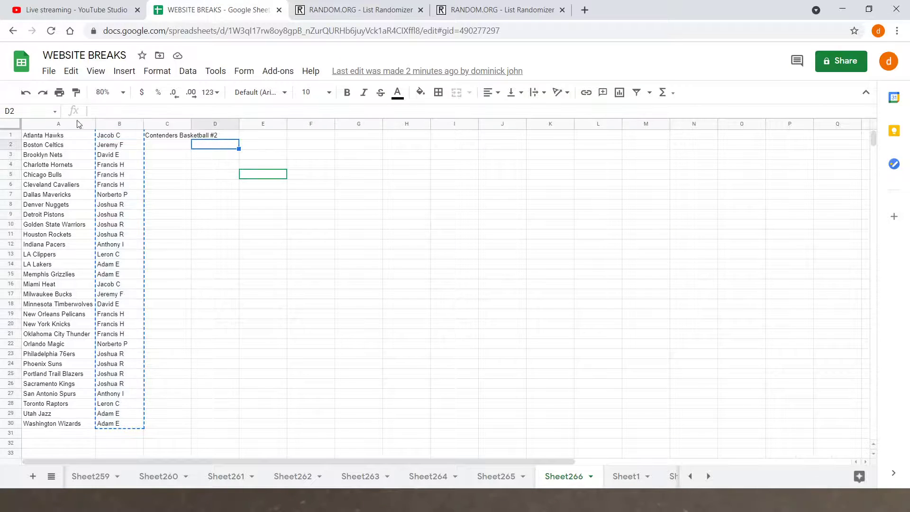
left_click_drag(67, 135, 69, 422)
right_click(69, 421)
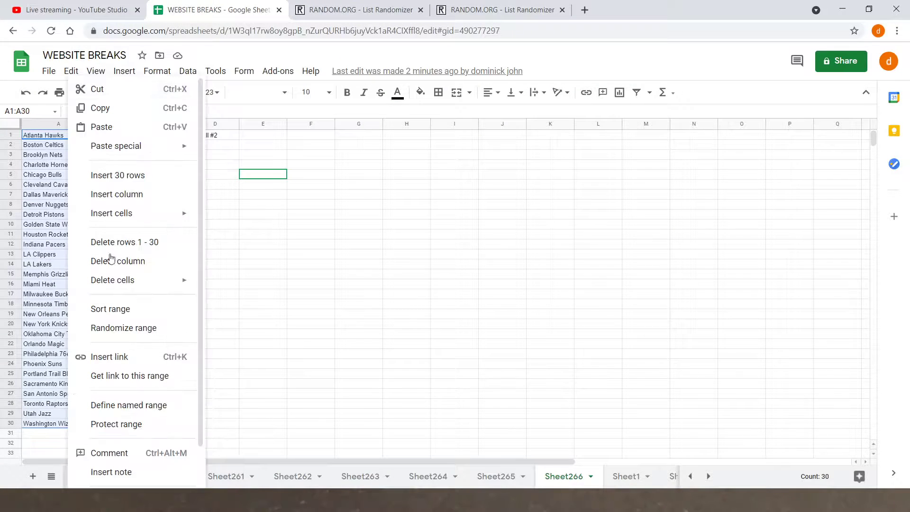
left_click(121, 107)
left_click(503, 9)
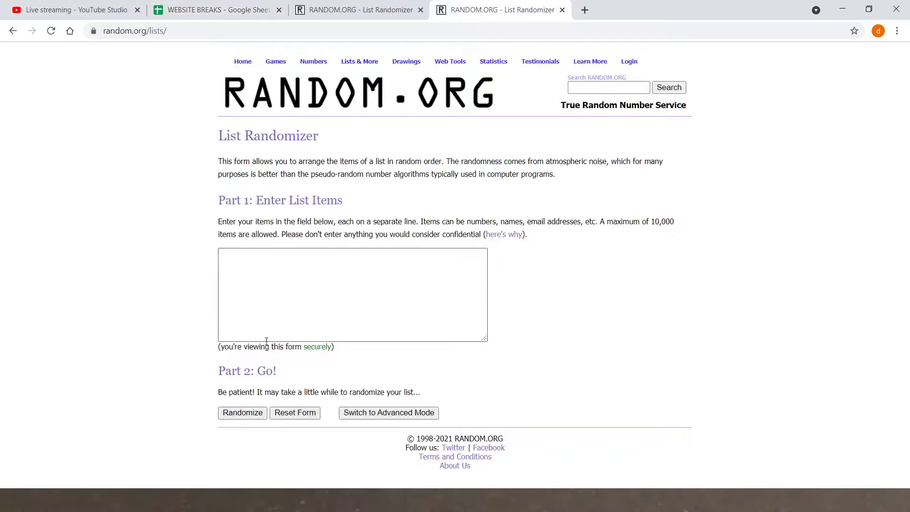
left_click(271, 290)
key("ctrl+v")
scroll(304, 319, "up", 6)
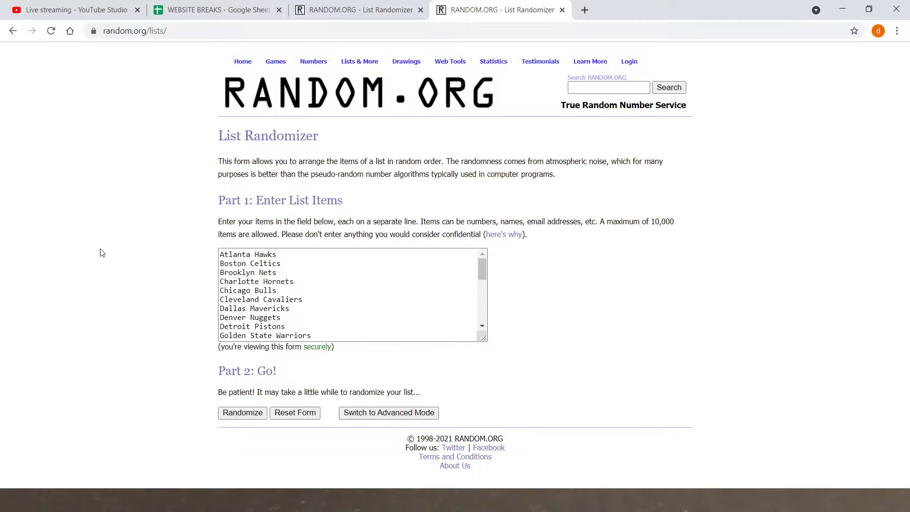
- Randomize the participant name list seven times in the first RANDOM.ORG List Randomizer
left_click(218, 9)
left_click(263, 180)
key("ctrl+Tab")
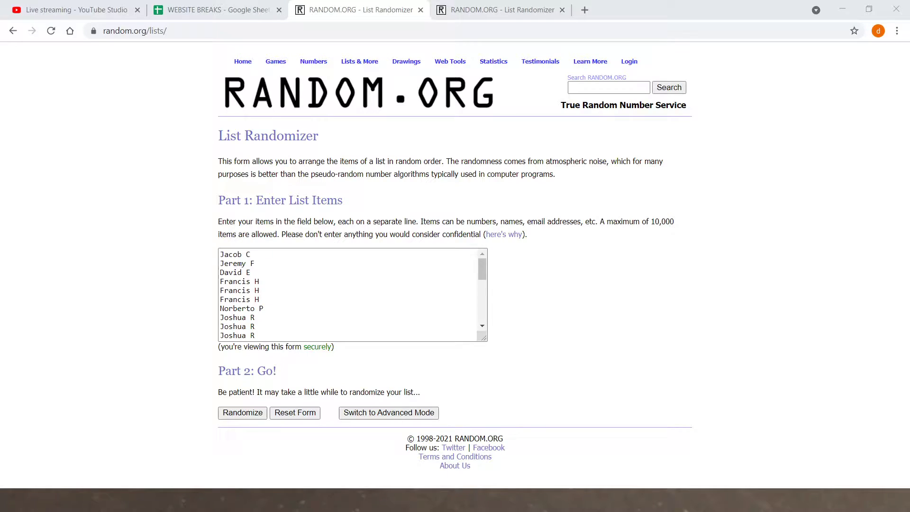
left_click(245, 414)
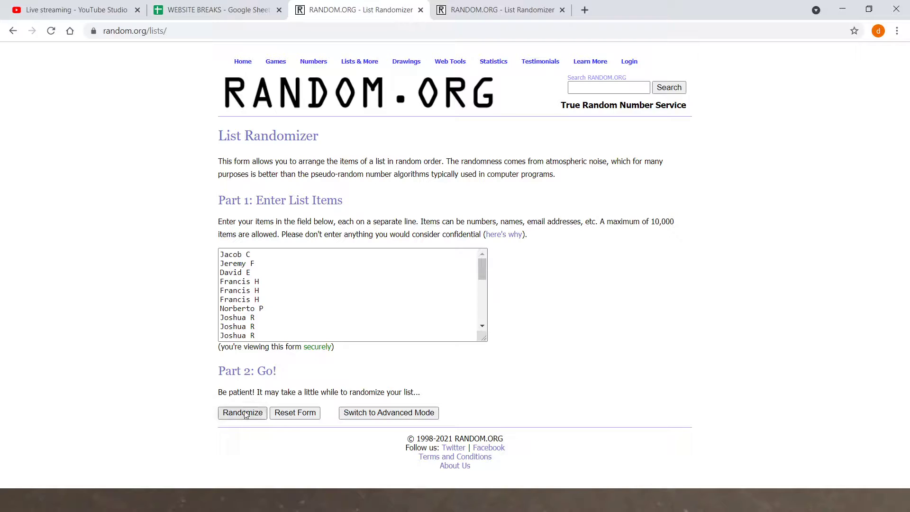
scroll(244, 414, "down", 2)
left_click(236, 417)
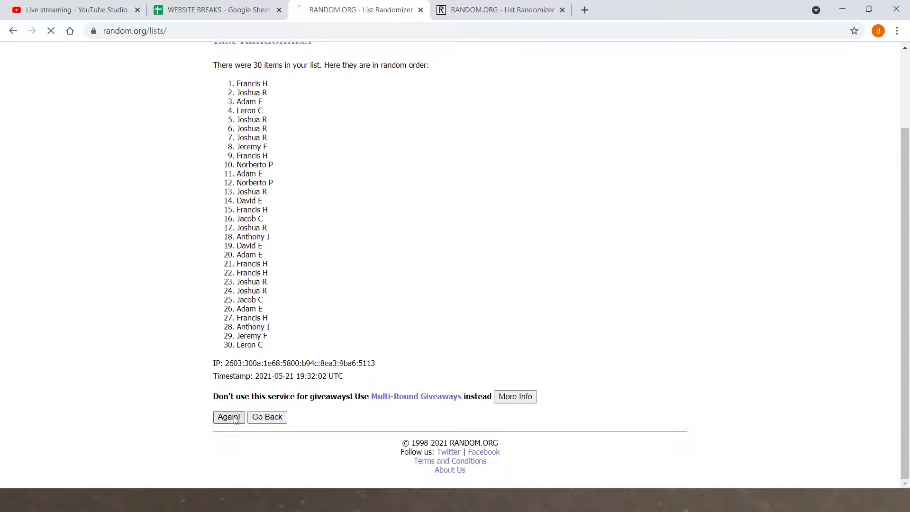
scroll(233, 419, "down", 3)
left_click(231, 417)
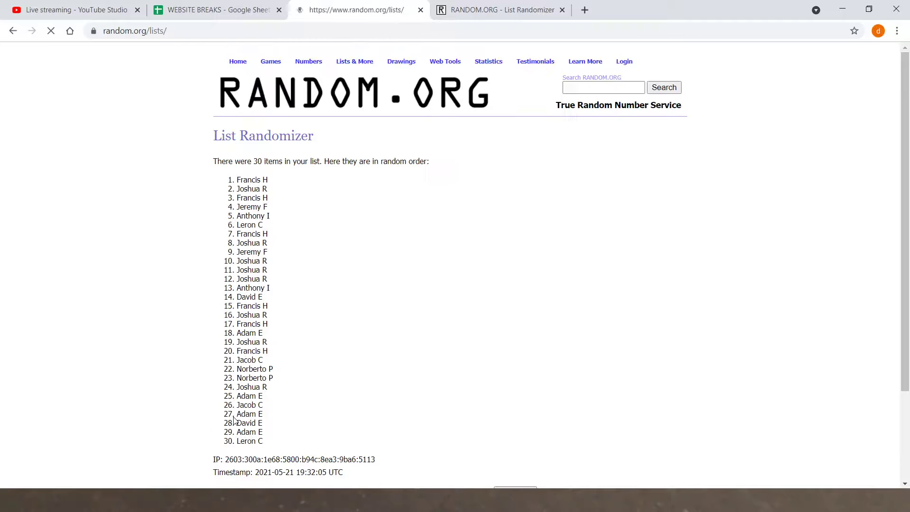
scroll(234, 417, "down", 3)
left_click(232, 417)
scroll(233, 417, "down", 3)
left_click(231, 417)
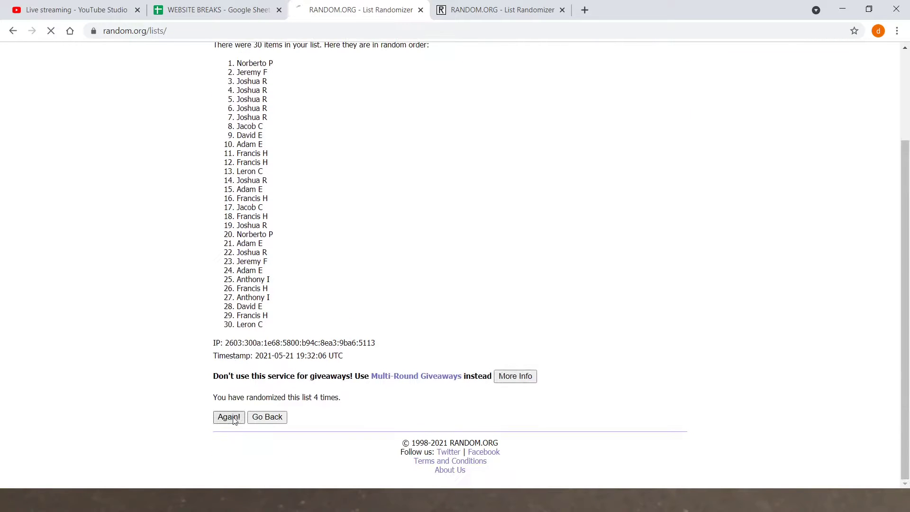
scroll(233, 420, "down", 3)
left_click(231, 417)
scroll(234, 420, "down", 3)
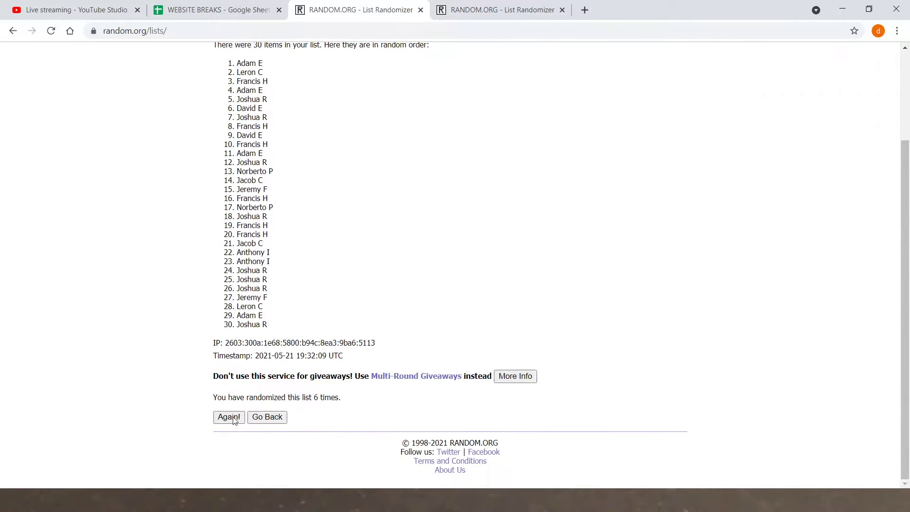
left_click(231, 417)
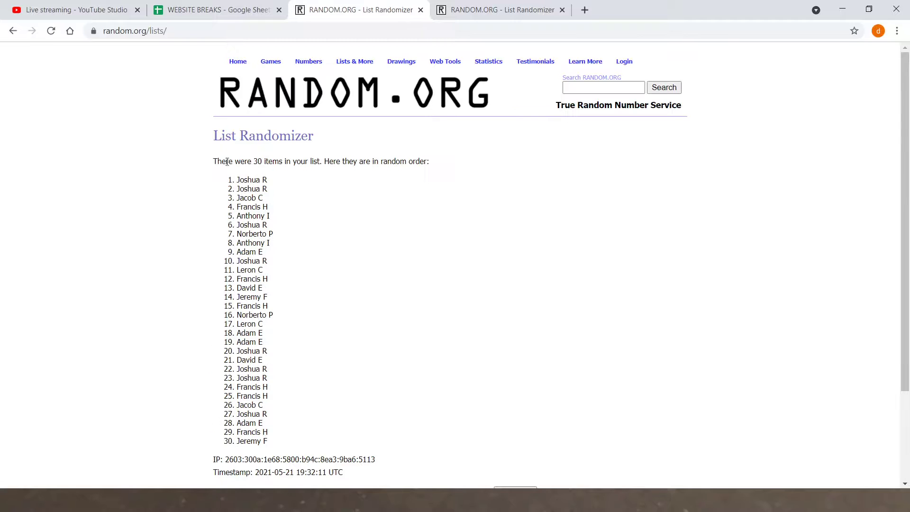
- Copy all 30 randomized participant names and paste them over B1:B30 in the Google Sheet
left_click_drag(237, 180, 301, 441)
key("ctrl+c")
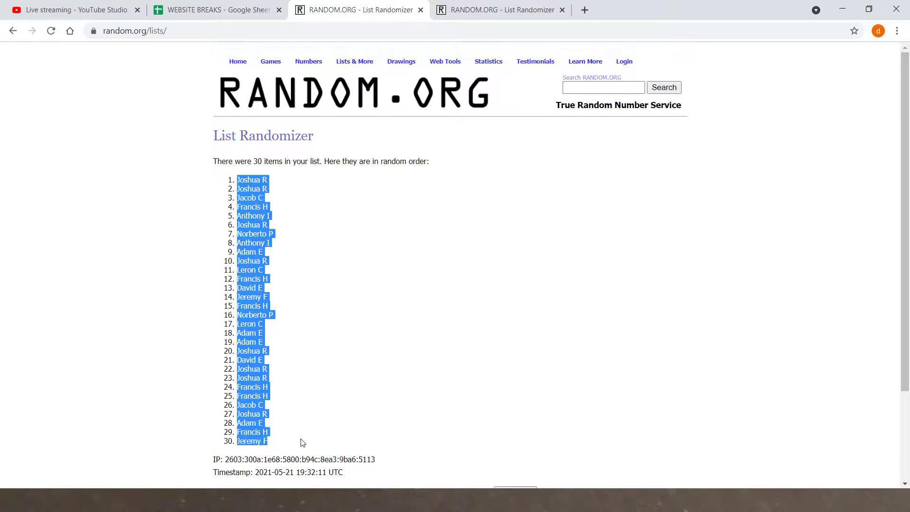
left_click(230, 8)
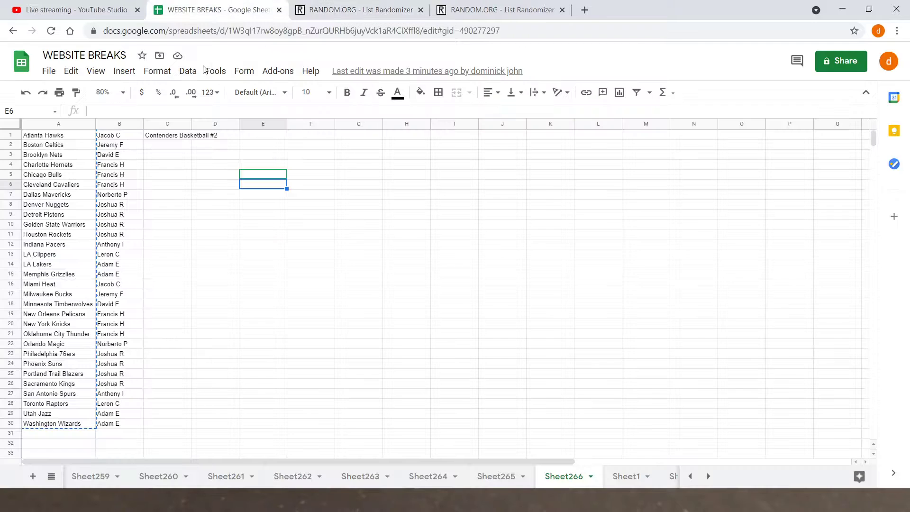
left_click(132, 136)
left_click_drag(133, 159, 134, 425)
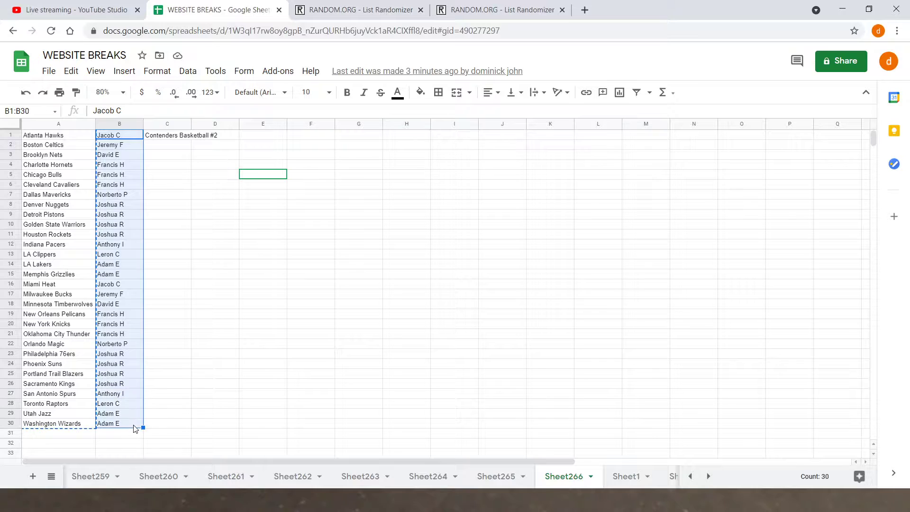
right_click(134, 425)
left_click(162, 126)
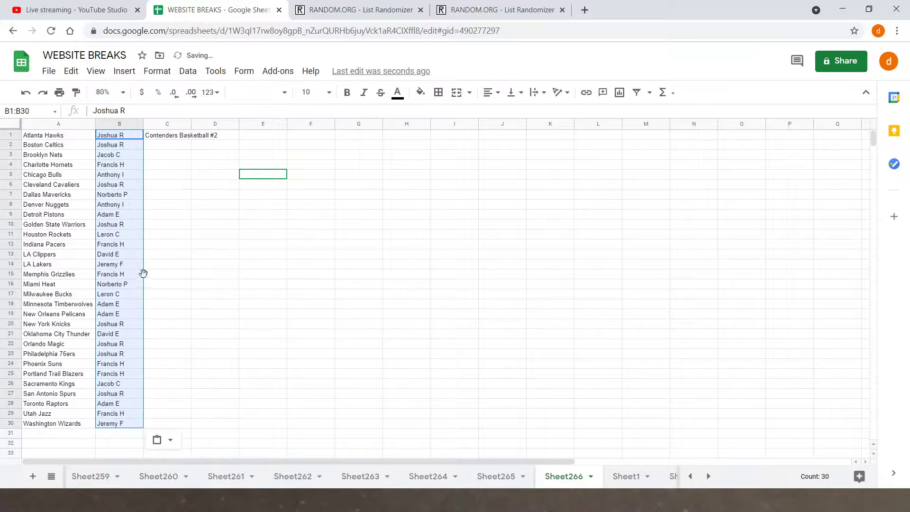
left_click(190, 244)
- Check on RANDOM.ORG how many times the participant name list was randomized
left_click(356, 10)
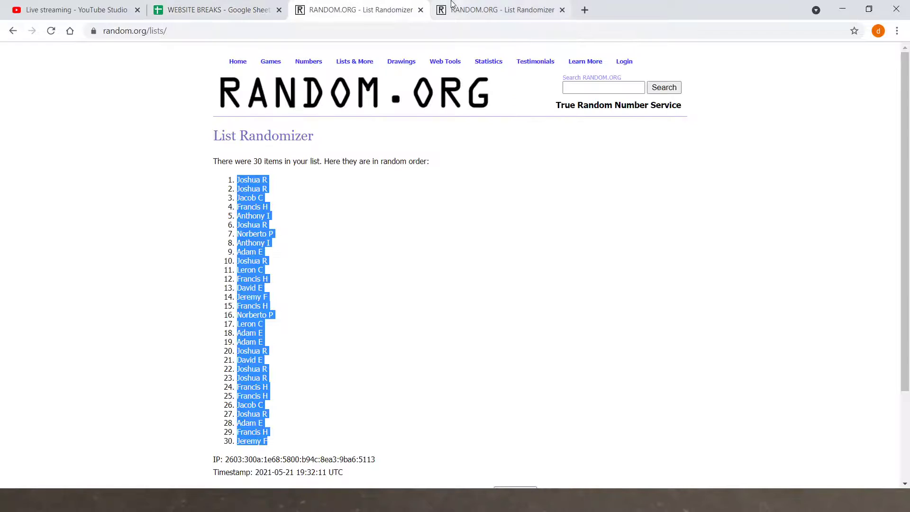
left_click(433, 195)
scroll(459, 255, "down", 3)
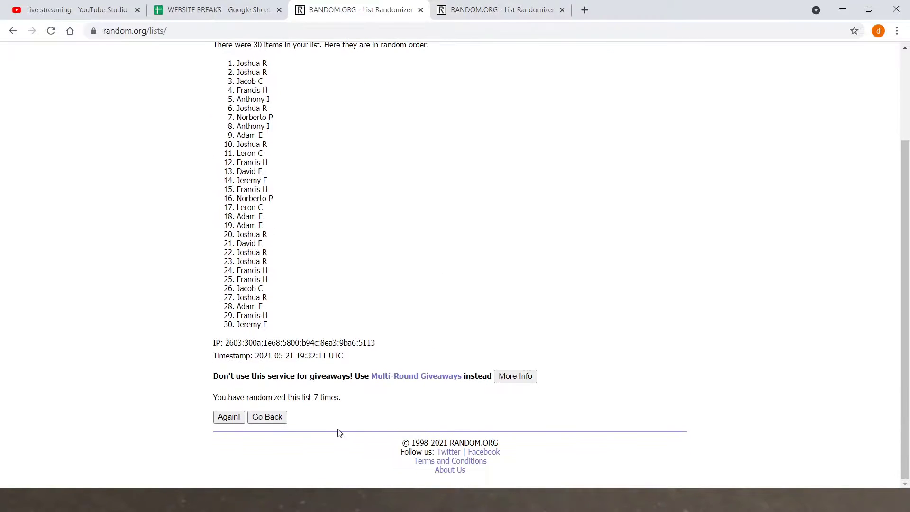
left_click_drag(312, 398, 410, 395)
left_click(419, 237)
- Randomize the team list seven times in the second RANDOM.ORG List Randomizer
left_click(450, 10)
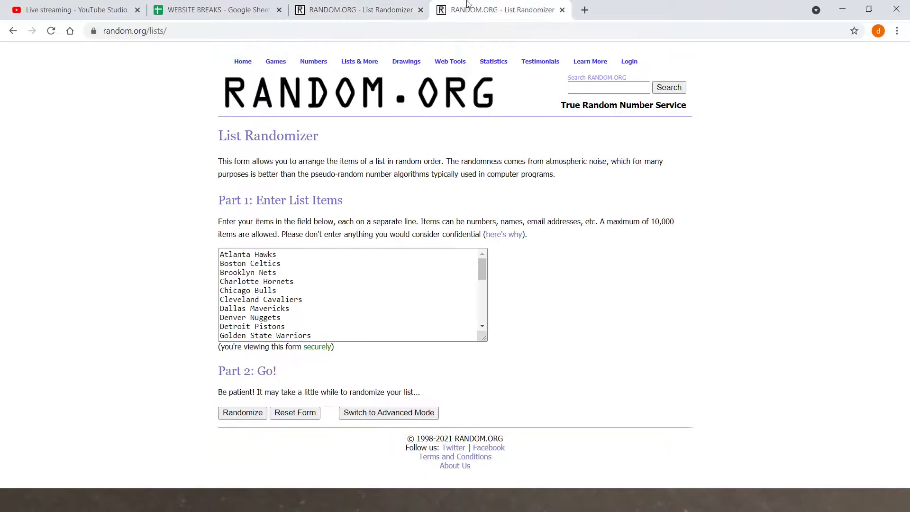
left_click(251, 412)
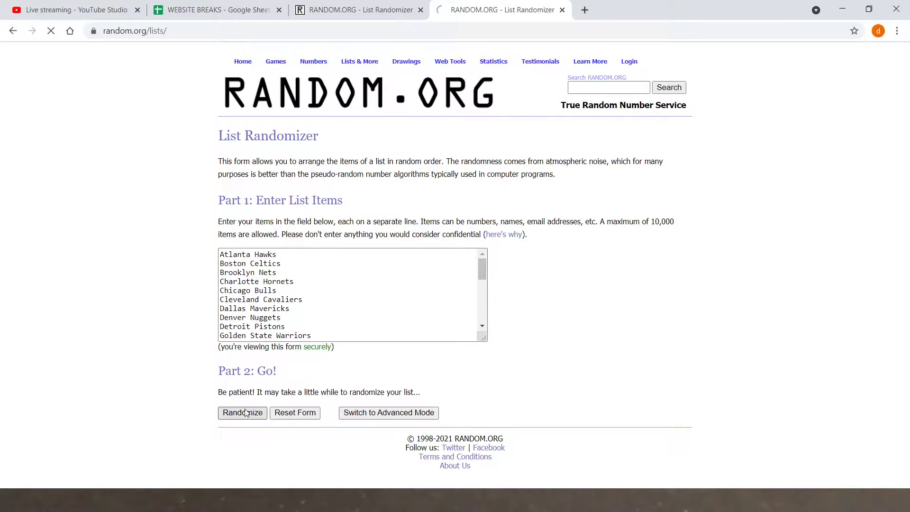
left_click(229, 420)
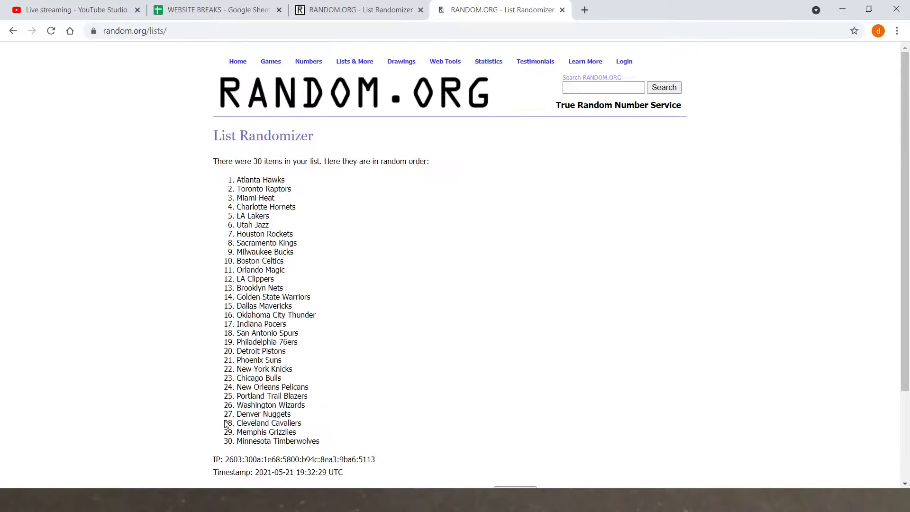
left_click(226, 421)
left_click(230, 421)
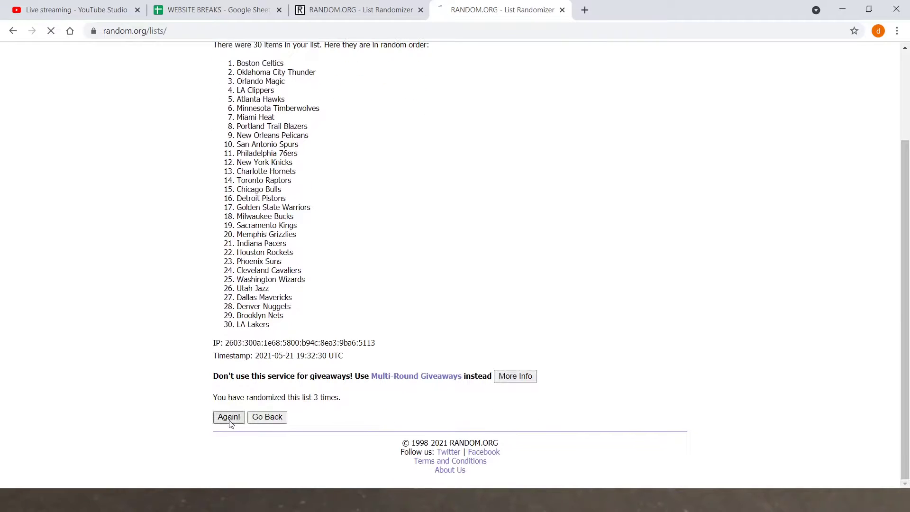
left_click(230, 419)
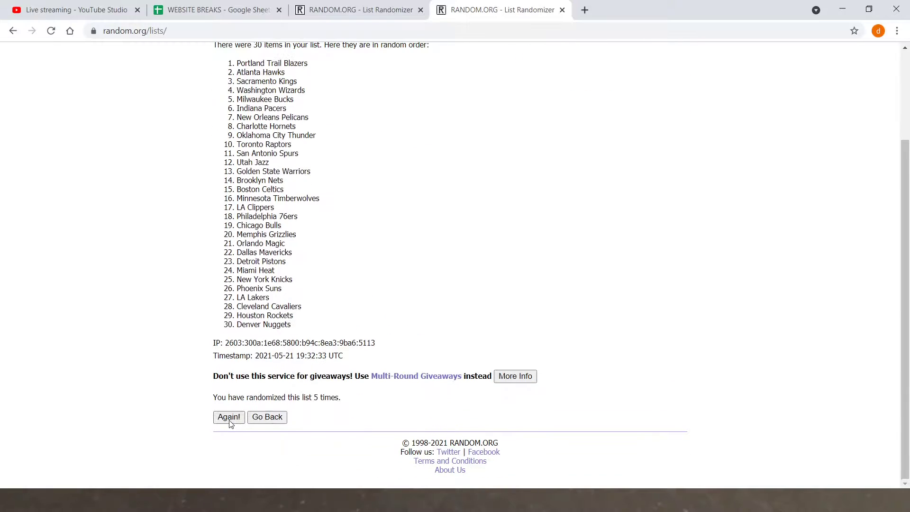
left_click(229, 419)
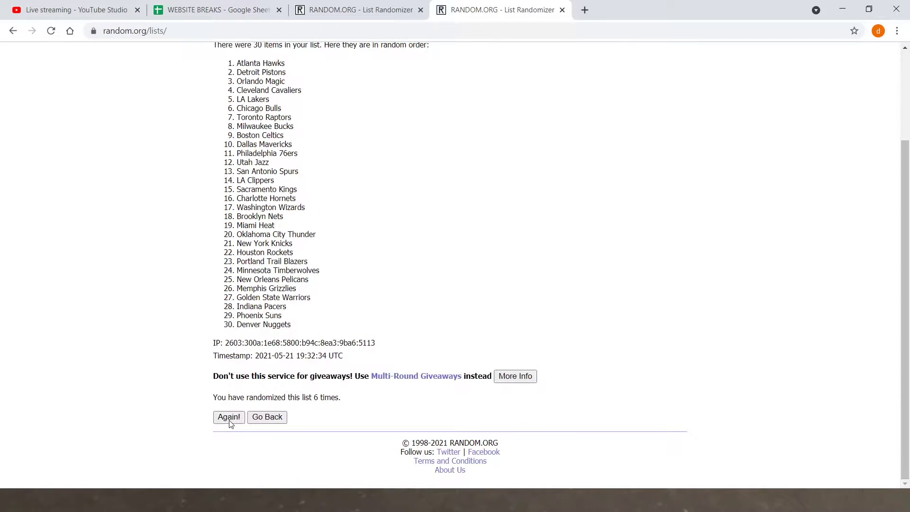
left_click(229, 418)
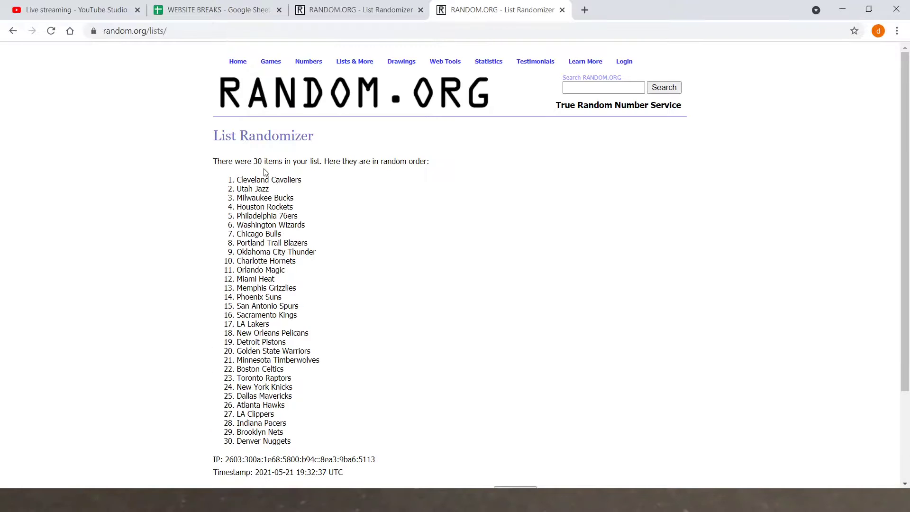
- Copy all 30 randomized team names and paste them over A1:A30 in the Google Sheet
left_click_drag(237, 180, 319, 434)
key("ctrl+c")
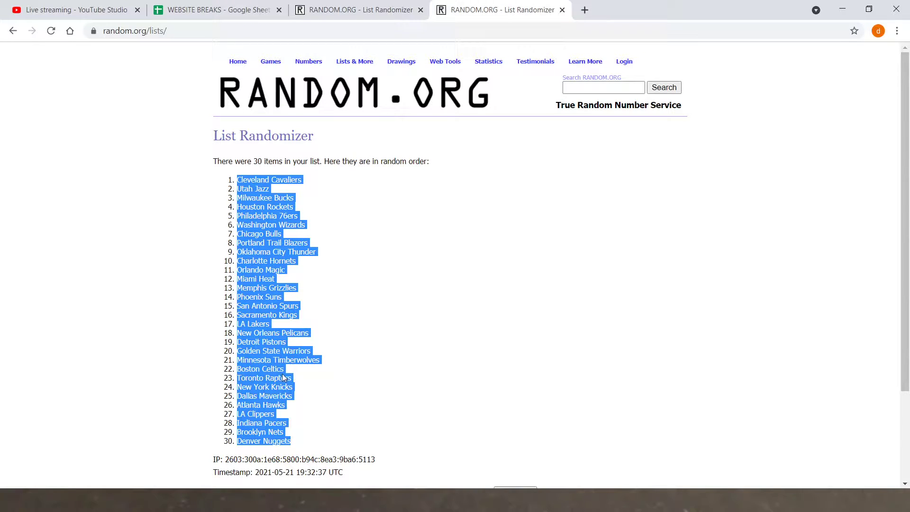
scroll(344, 373, "down", 2)
left_click_drag(313, 397, 406, 398)
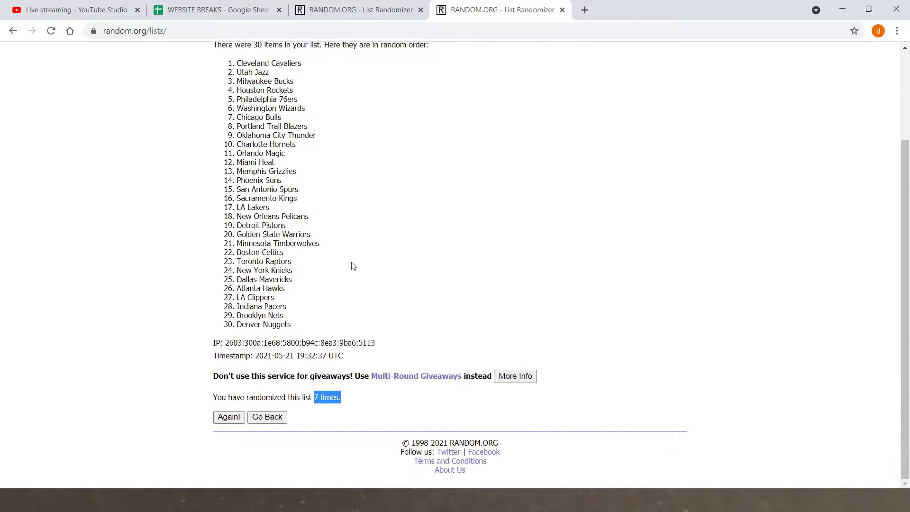
left_click(184, 4)
left_click_drag(63, 136, 74, 424)
right_click(74, 424)
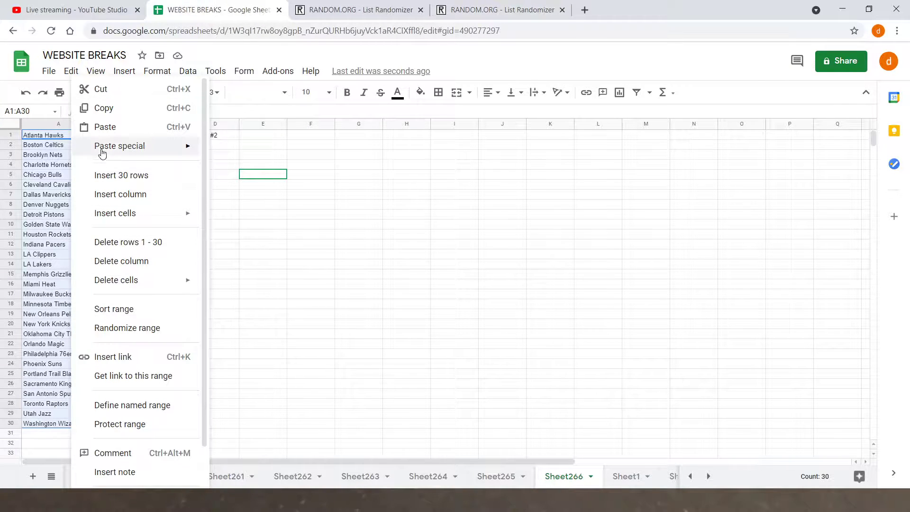
left_click(113, 135)
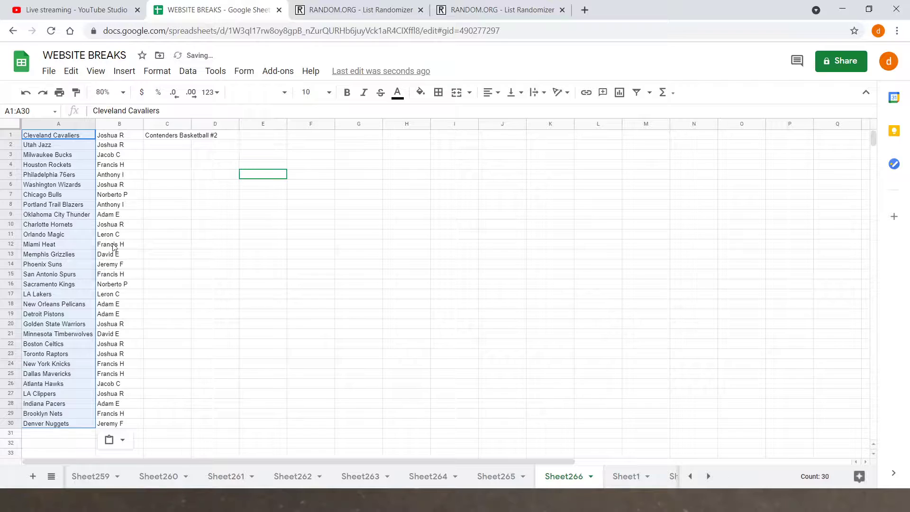
- Sort the sheet A → Z by the participant names in column B
right_click(117, 126)
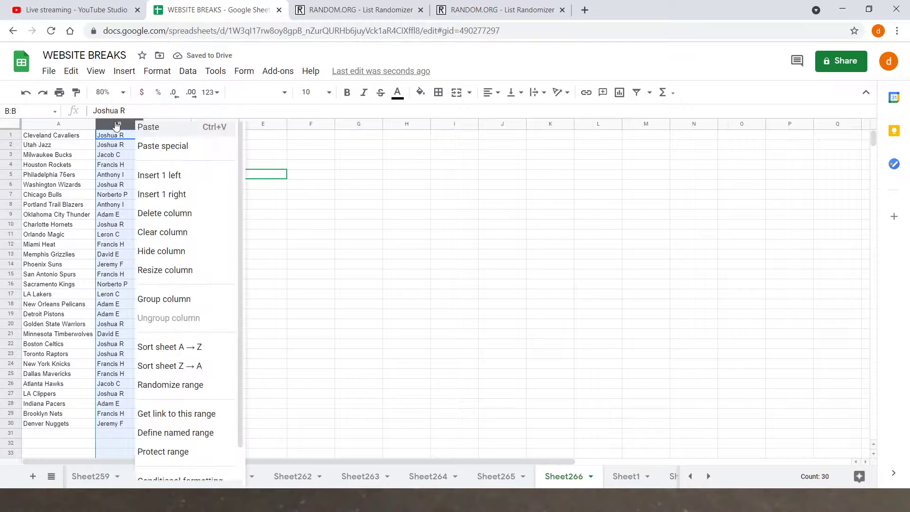
left_click(189, 346)
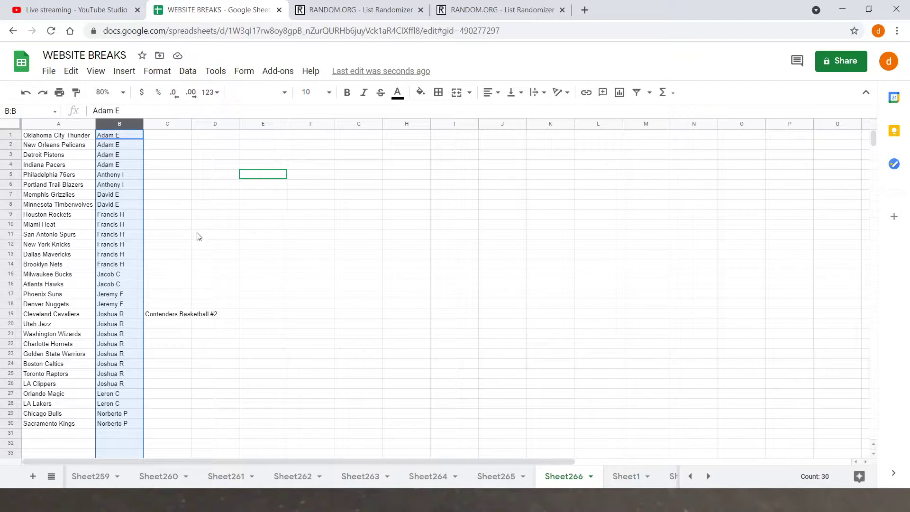
left_click(198, 236)
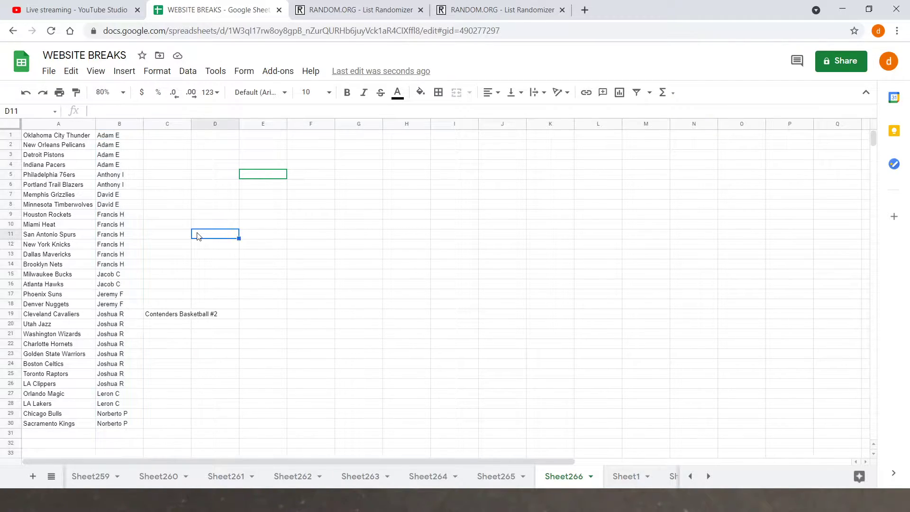